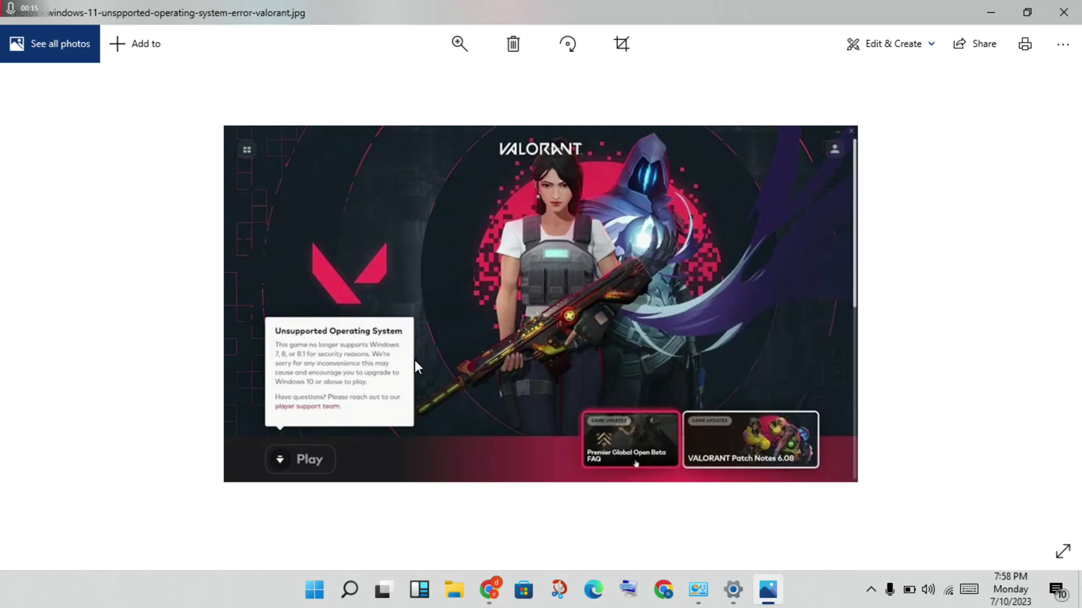
Step: Close the Photos viewer showing VALORANT's Unsupported Operating System error
{"action": "left_click", "coordinate": [1063, 12]}
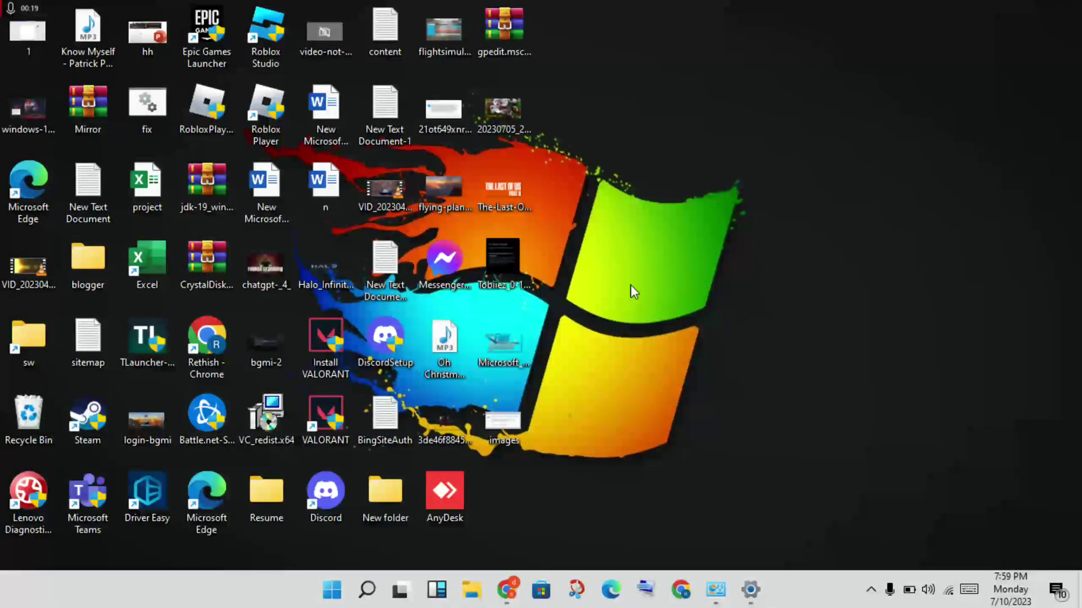
Step: Show the Compatibility settings in the VALORANT desktop shortcut's Properties
{"action": "right_click", "coordinate": [327, 421]}
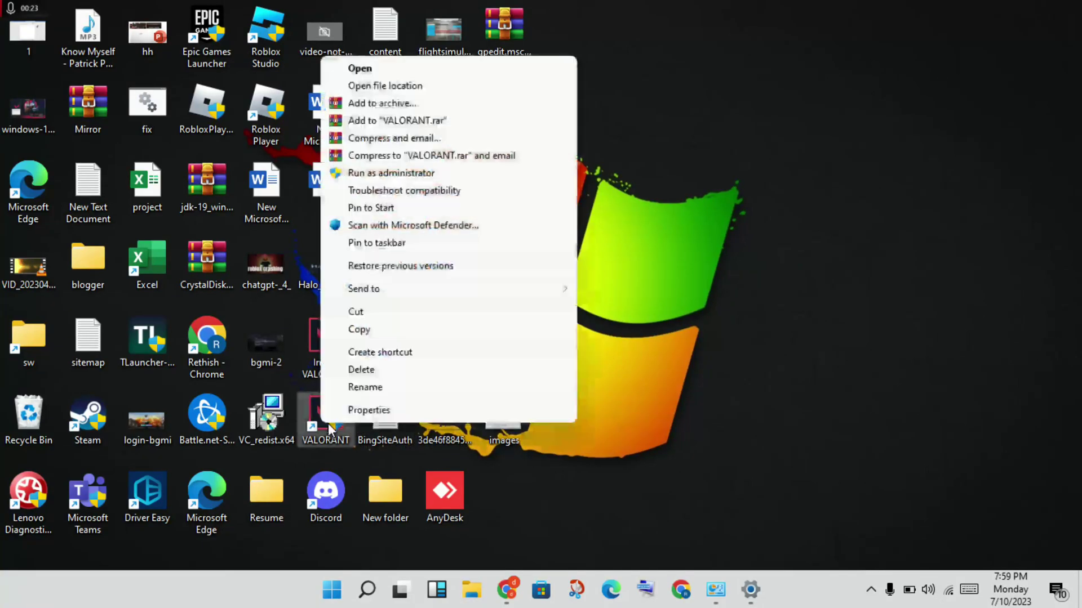
{"action": "left_click", "coordinate": [367, 412]}
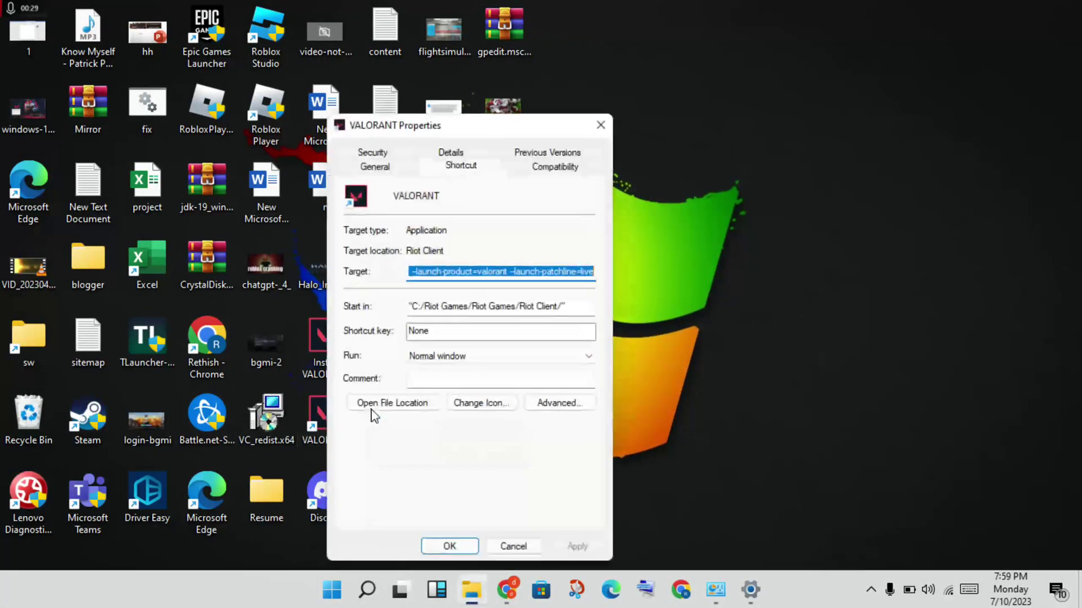
{"action": "left_click", "coordinate": [556, 167]}
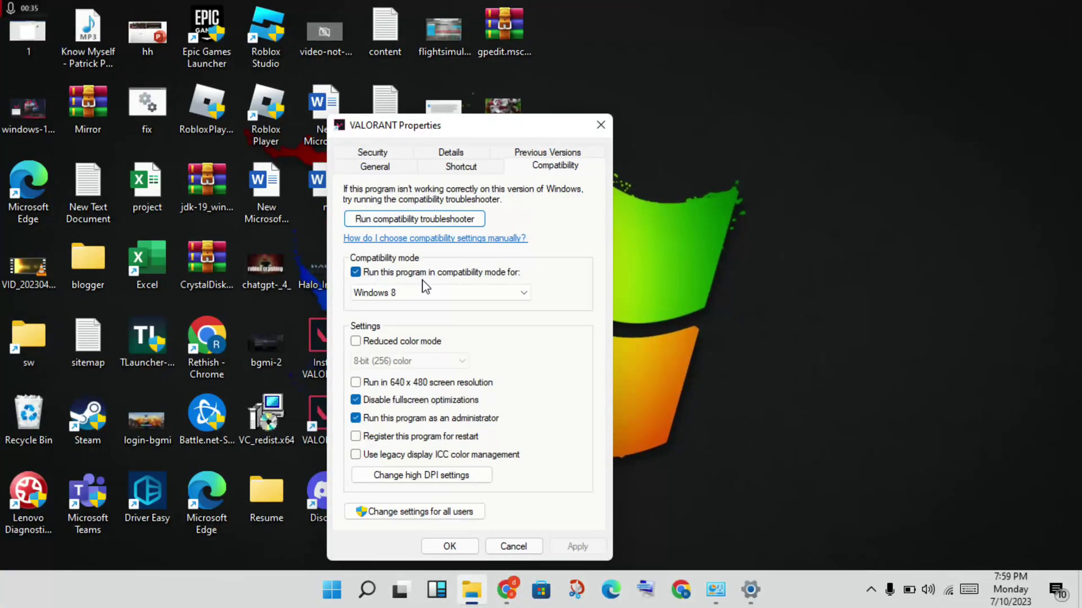
Step: Set VALORANT's compatibility mode to Windows 8, apply, and close the Properties window
{"action": "left_click", "coordinate": [443, 293]}
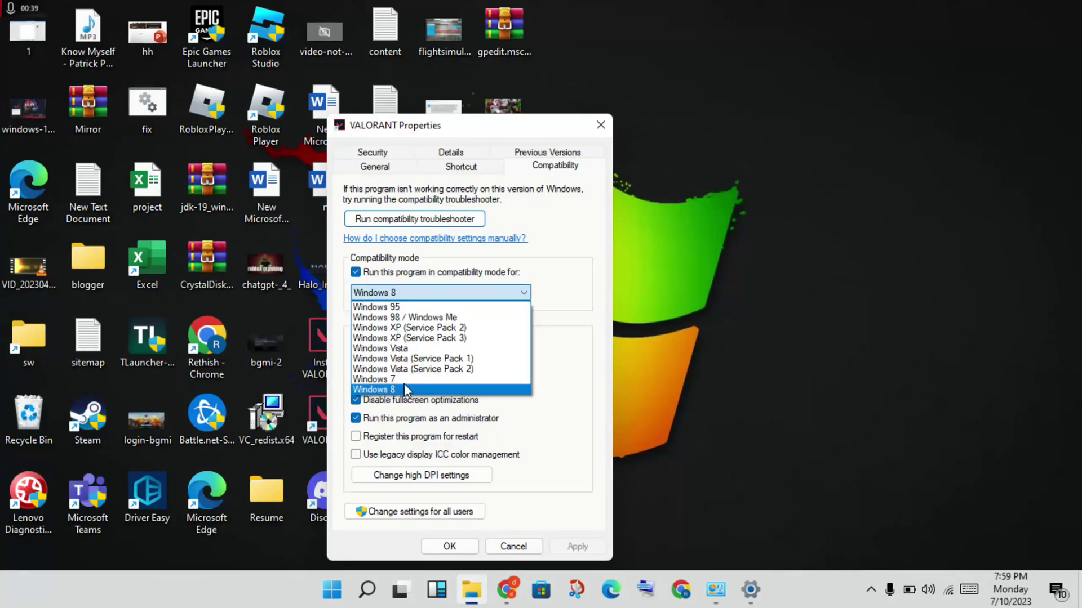
{"action": "left_click", "coordinate": [404, 388]}
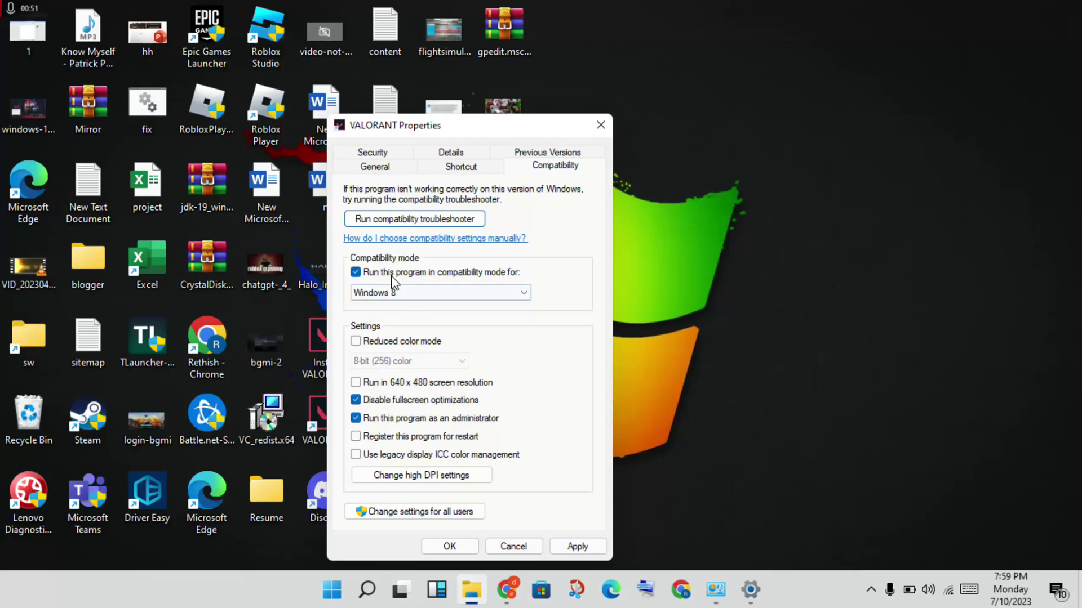
{"action": "left_click", "coordinate": [578, 546]}
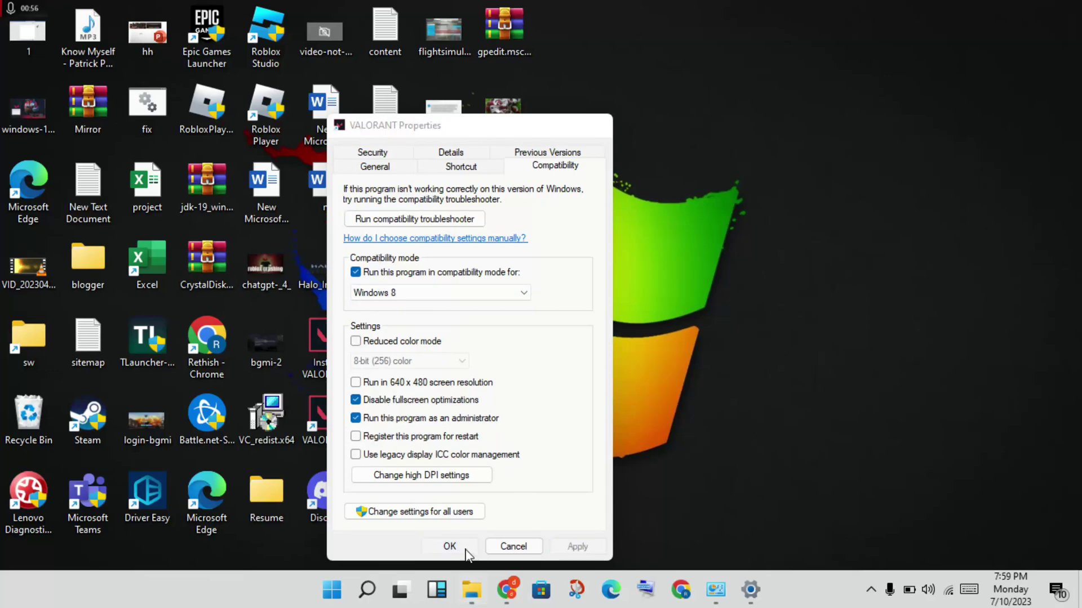
{"action": "left_click", "coordinate": [453, 546]}
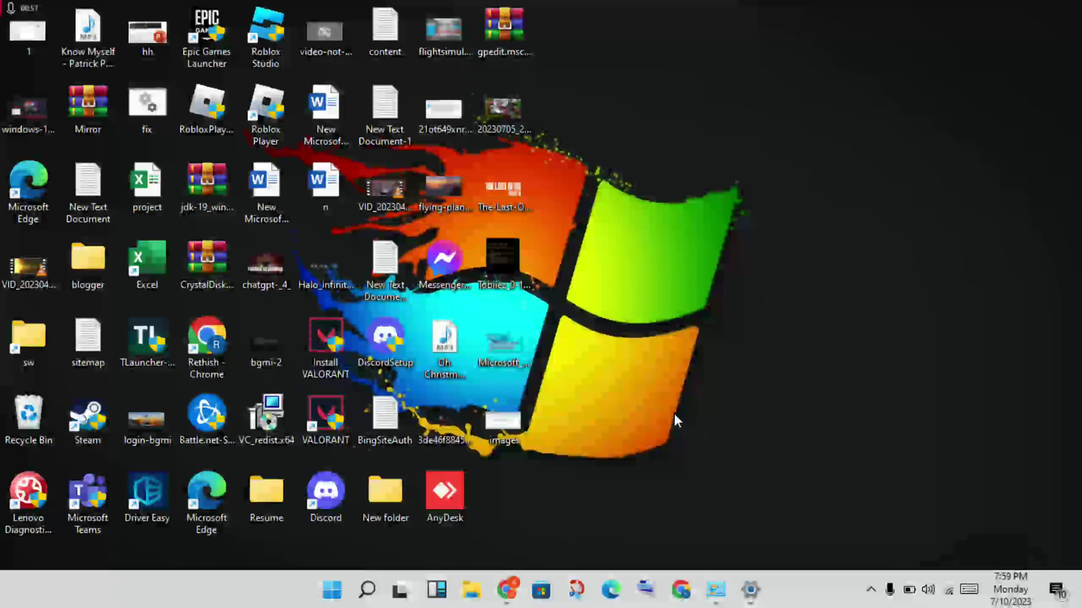
Step: Expand the BootstrapPackagedGame (VALORANT.exe) entry in Settings' System Graphics settings
{"action": "left_click", "coordinate": [754, 590]}
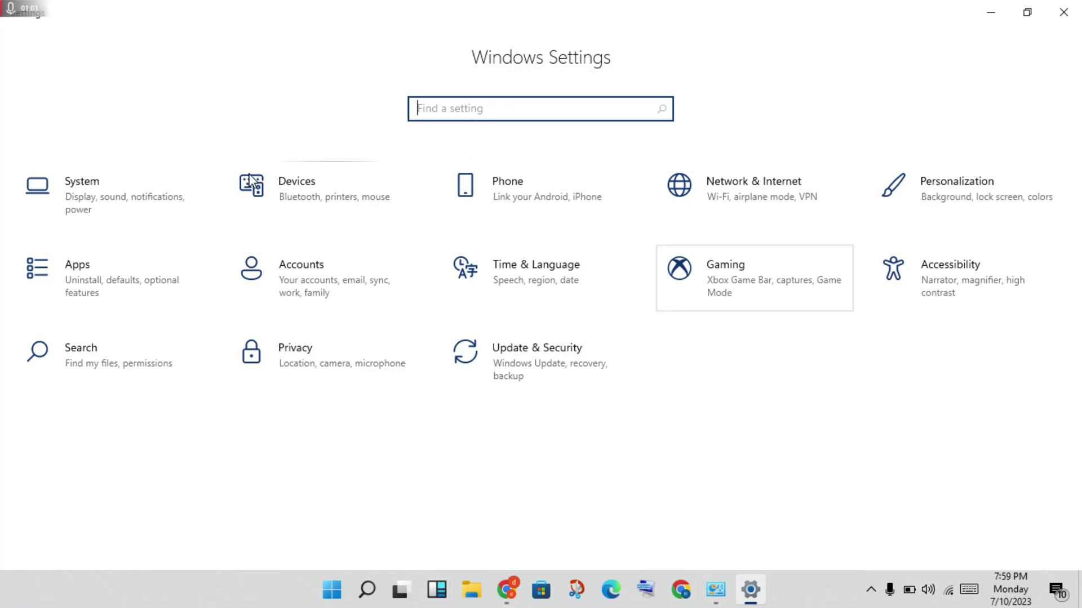
{"action": "left_click", "coordinate": [95, 197]}
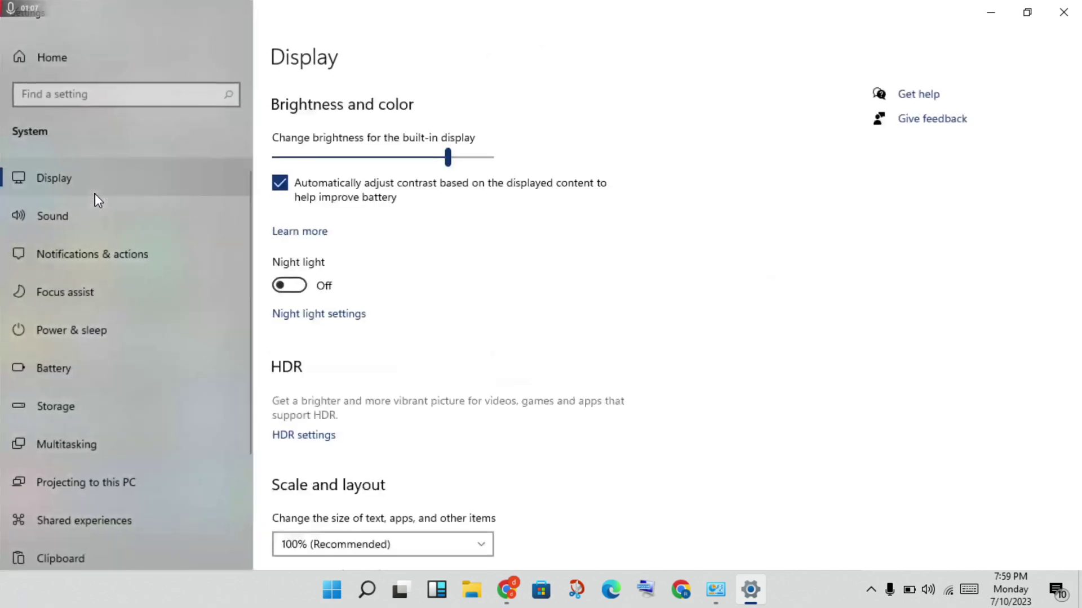
{"action": "scroll", "coordinate": [662, 334], "scroll_direction": "down", "scroll_amount": 10}
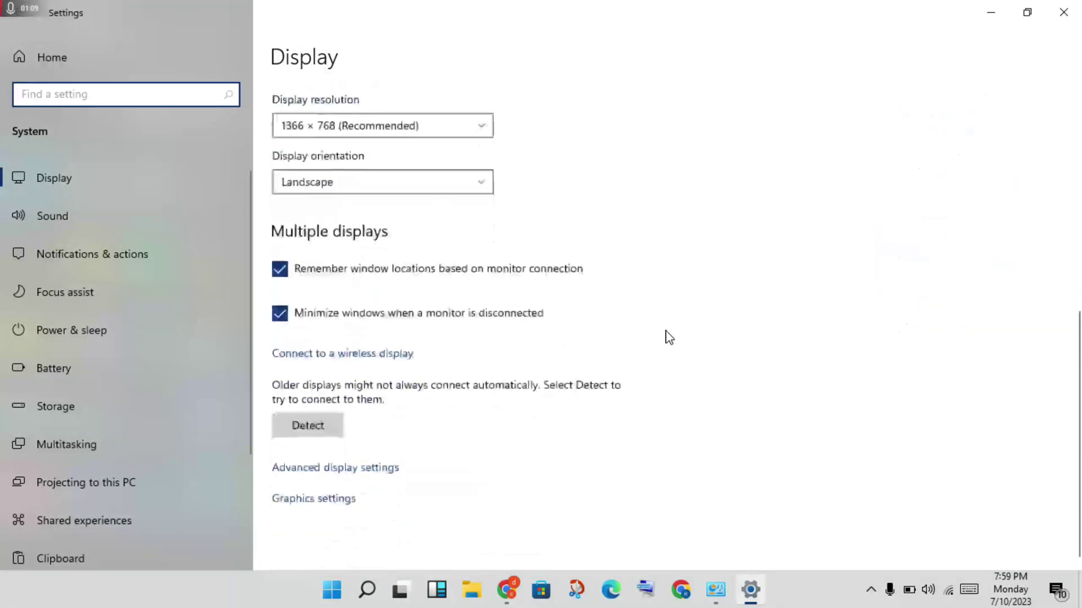
{"action": "left_click", "coordinate": [337, 500]}
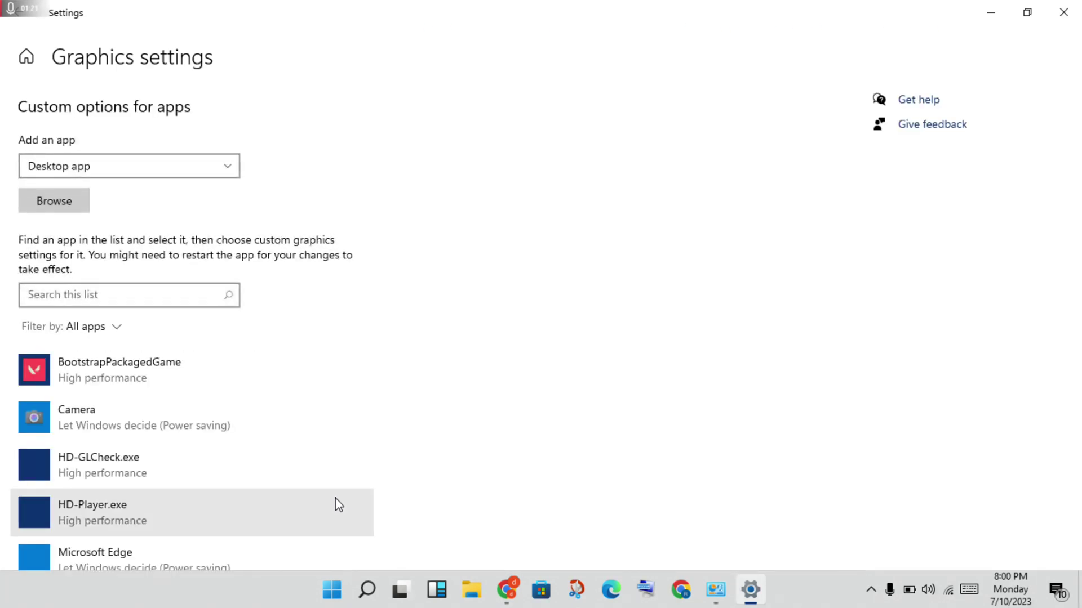
{"action": "left_click", "coordinate": [147, 381]}
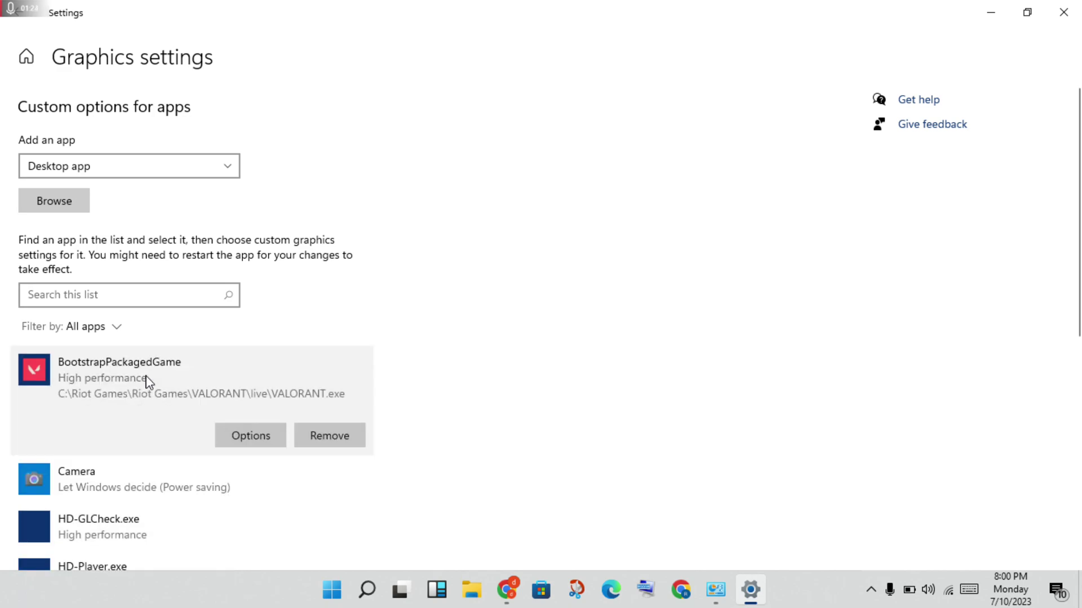
Step: Save High performance as VALORANT's graphics preference, then go back to Settings home
{"action": "left_click", "coordinate": [250, 439]}
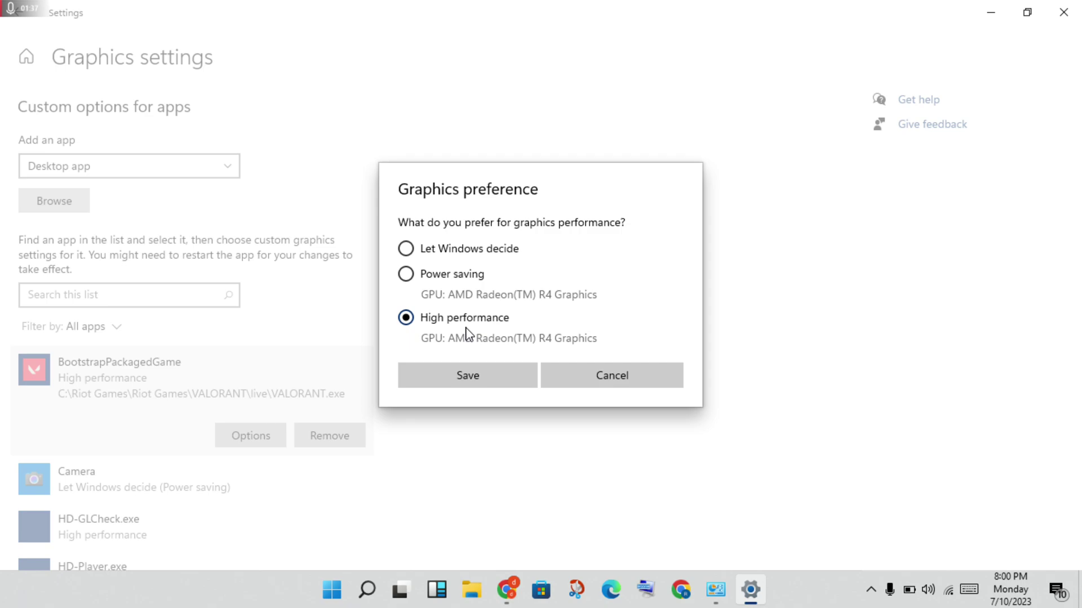
{"action": "left_click", "coordinate": [459, 377]}
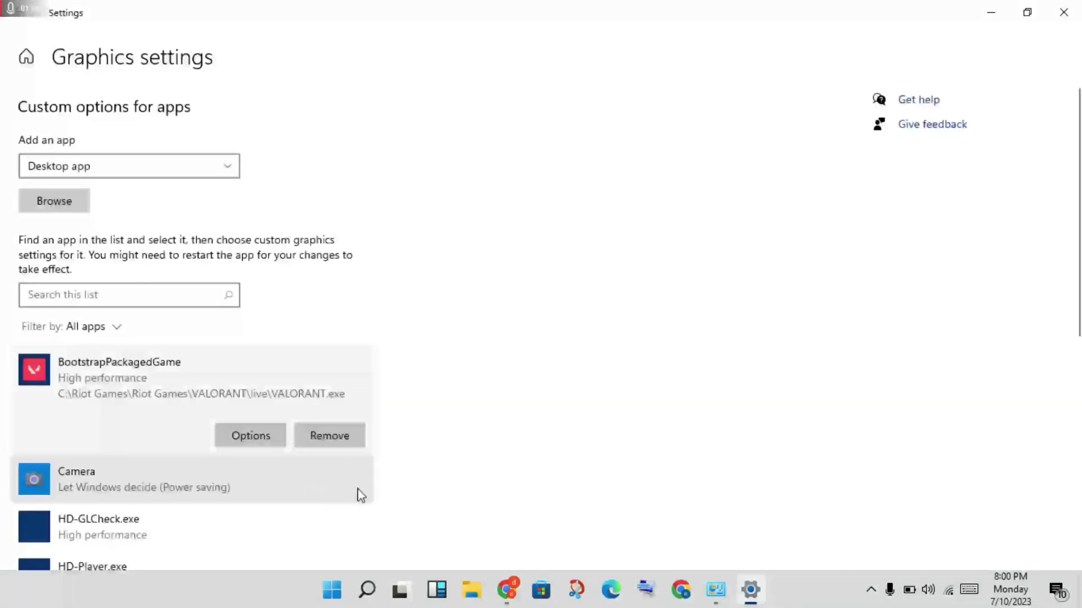
{"action": "left_click", "coordinate": [23, 16]}
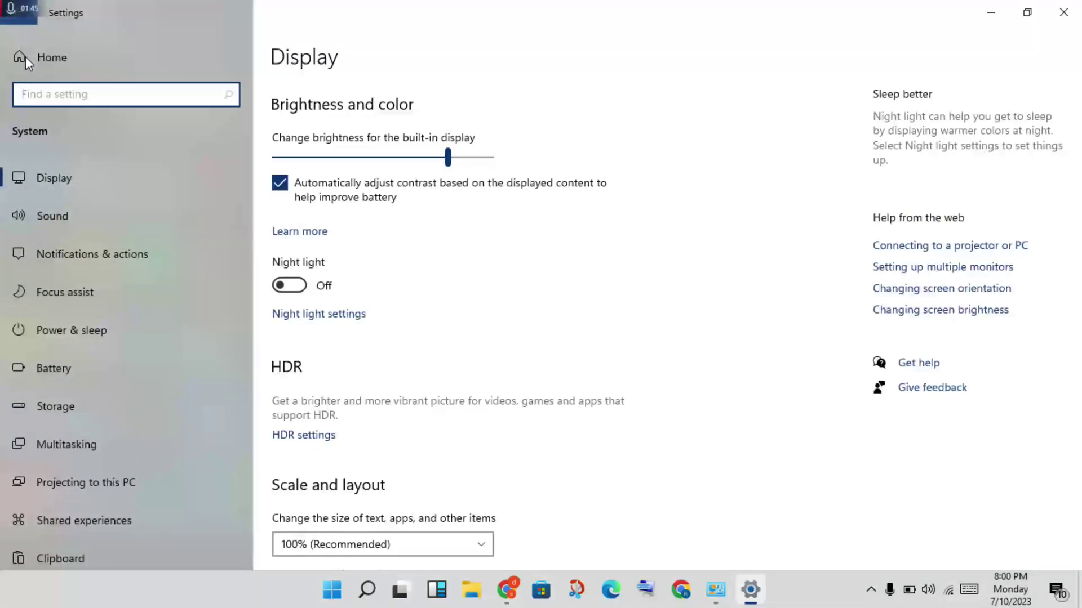
{"action": "left_click", "coordinate": [23, 58]}
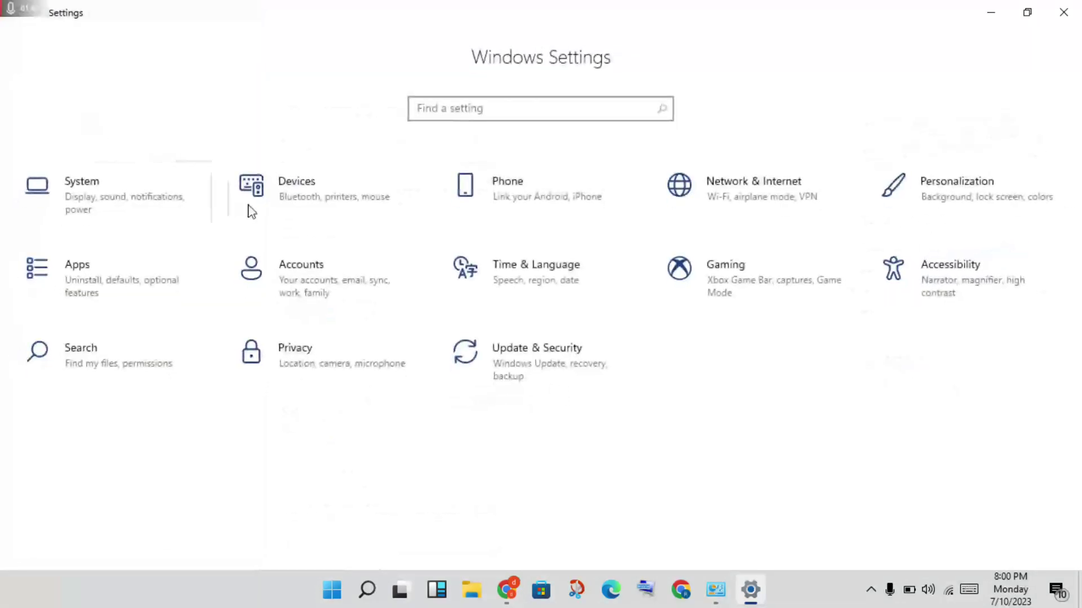
Step: View the paused Windows Update status, then dismiss Settings to the desktop
{"action": "left_click", "coordinate": [489, 394]}
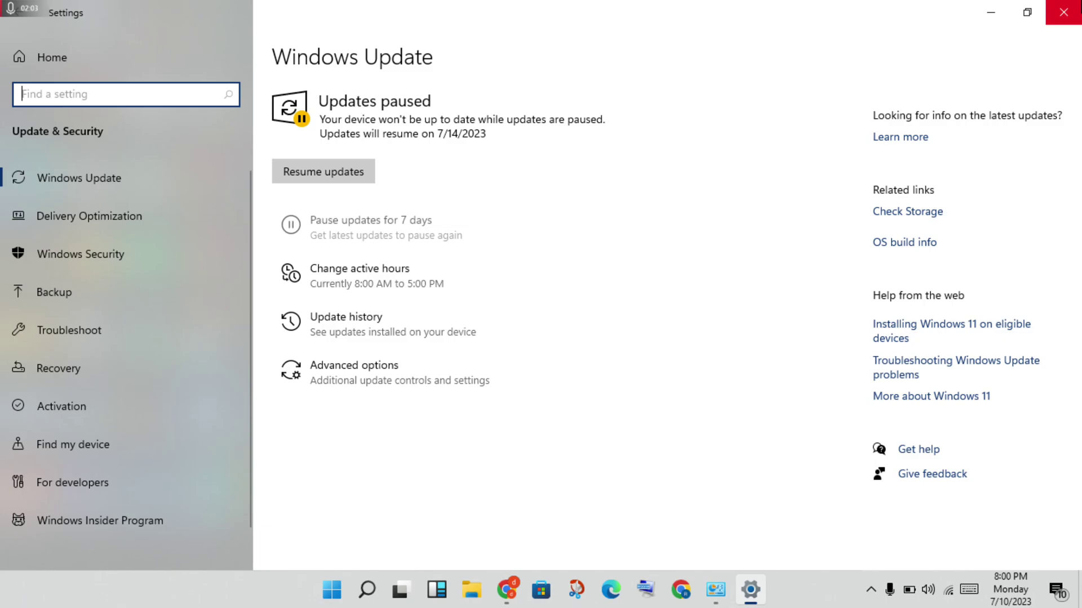
{"action": "key", "text": "super+d"}
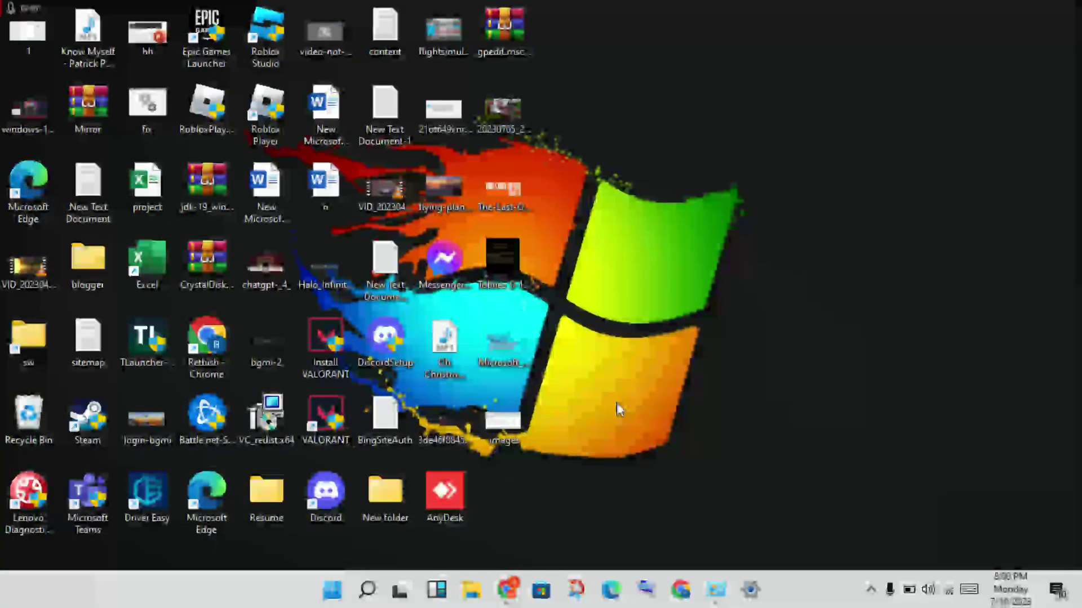
Step: Open the firewall's allowed apps page via Control Panel's System and Security
{"action": "left_click", "coordinate": [715, 586]}
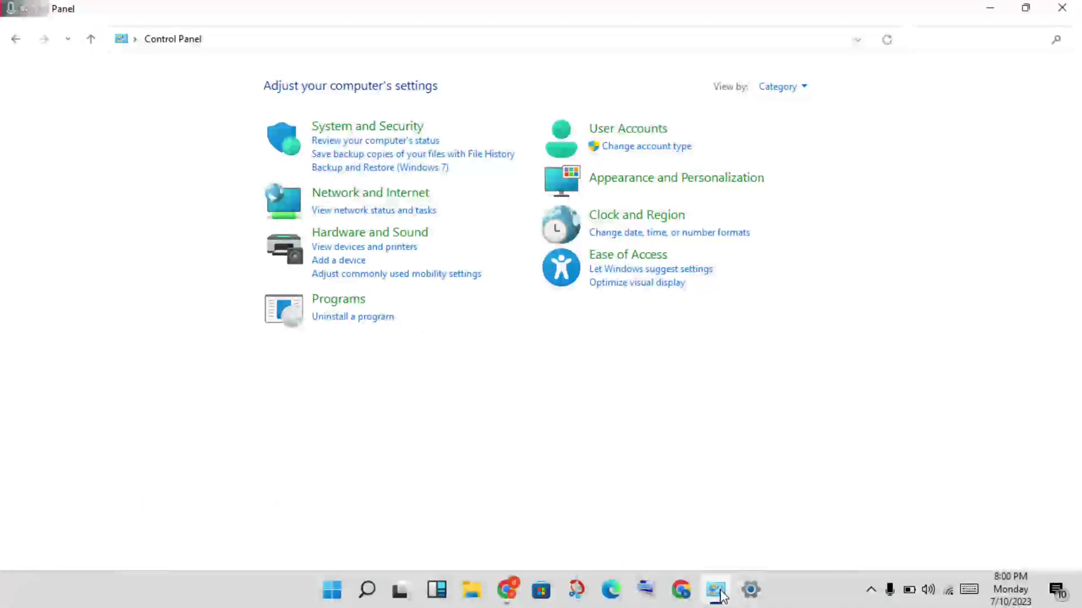
{"action": "mouse_move", "coordinate": [720, 595]}
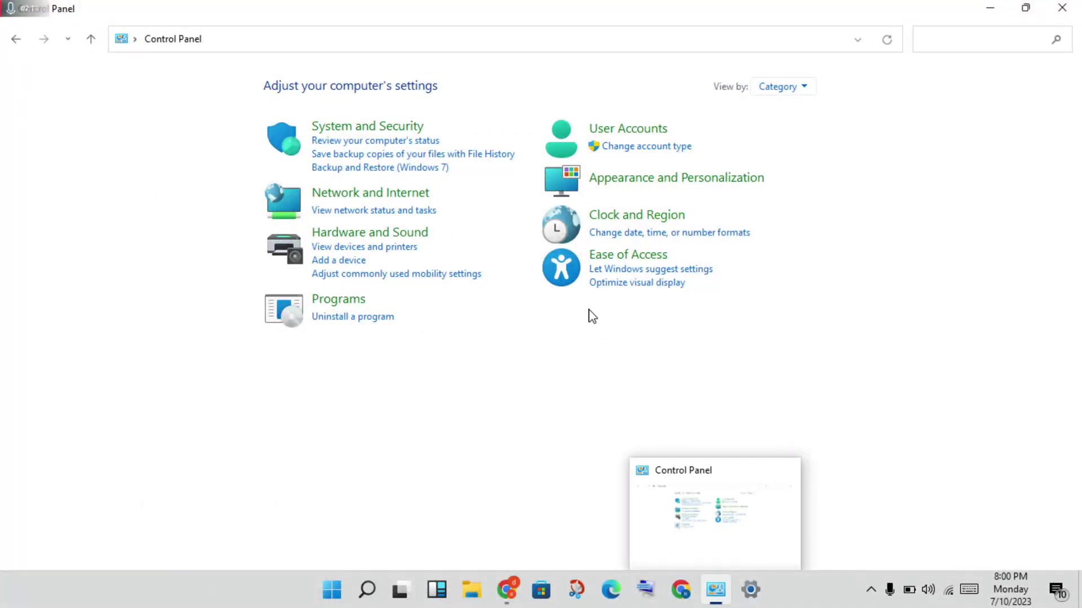
{"action": "left_click", "coordinate": [356, 135]}
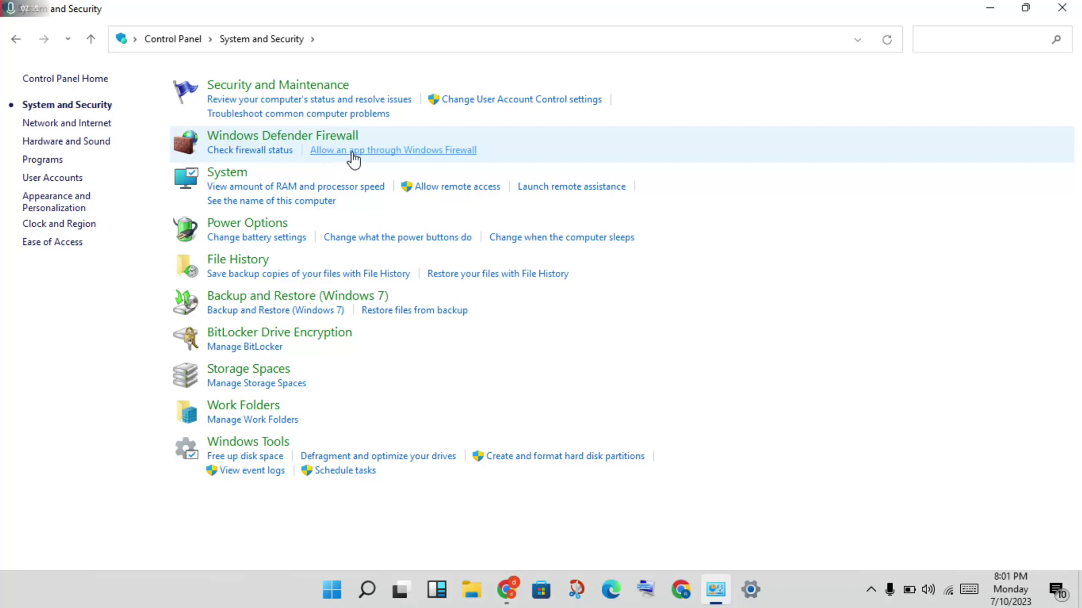
{"action": "left_click", "coordinate": [437, 154]}
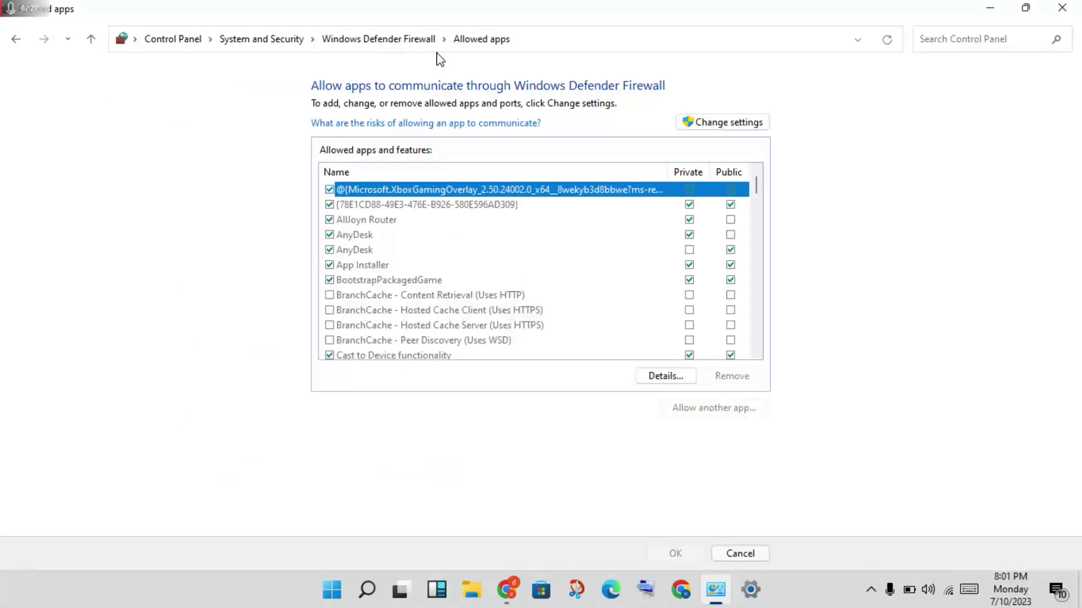
Step: Unlock the allowed apps list, select BootstrapPackagedGame, and begin adding another app
{"action": "left_click", "coordinate": [730, 123]}
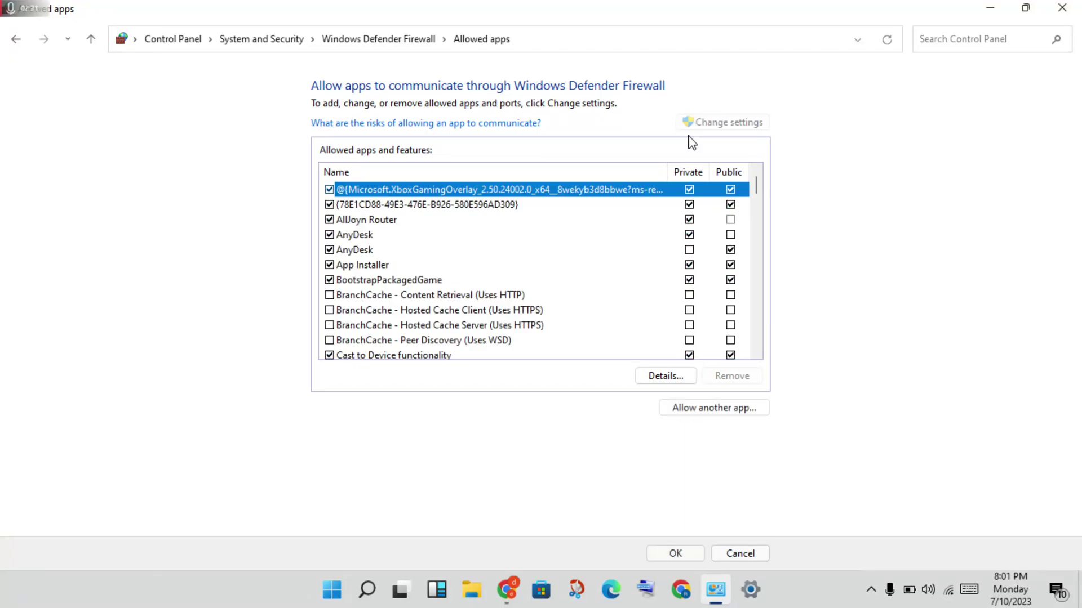
{"action": "left_click", "coordinate": [496, 285]}
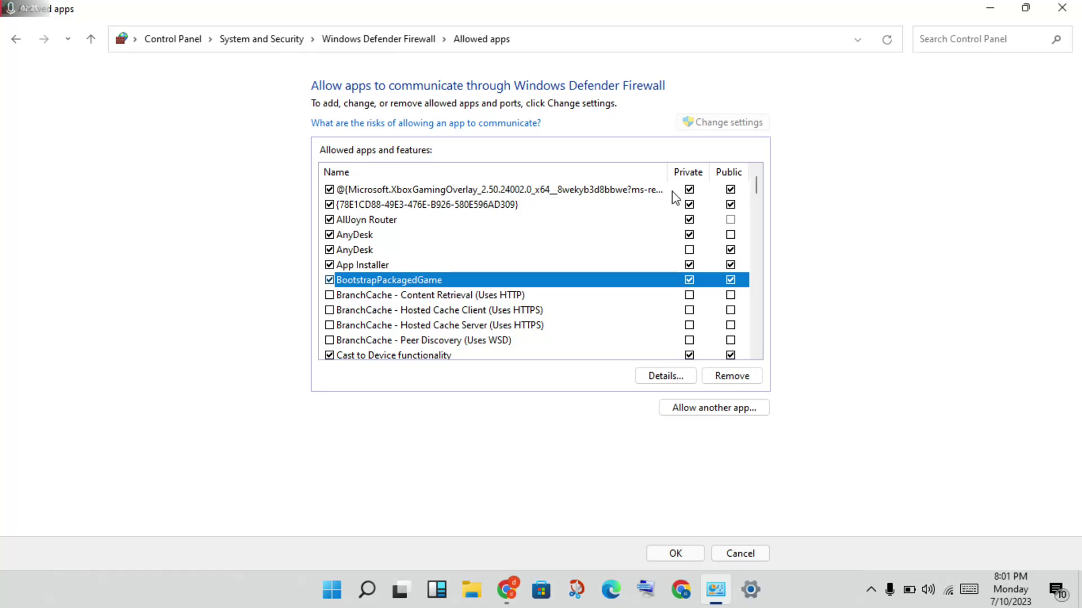
{"action": "left_click", "coordinate": [712, 407]}
{"action": "left_click", "coordinate": [639, 369]}
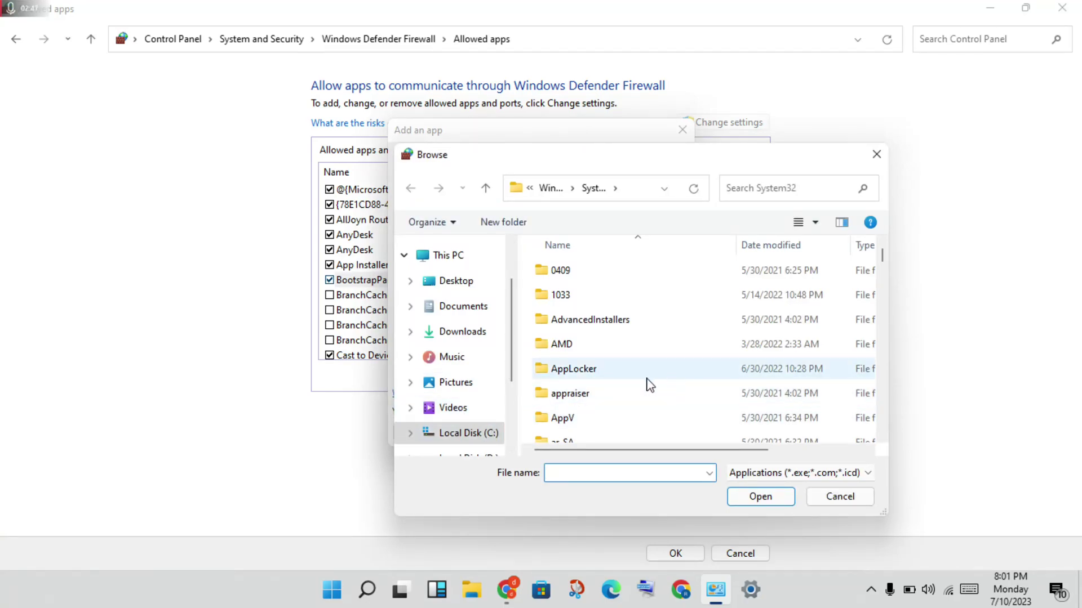
{"action": "left_click", "coordinate": [476, 435]}
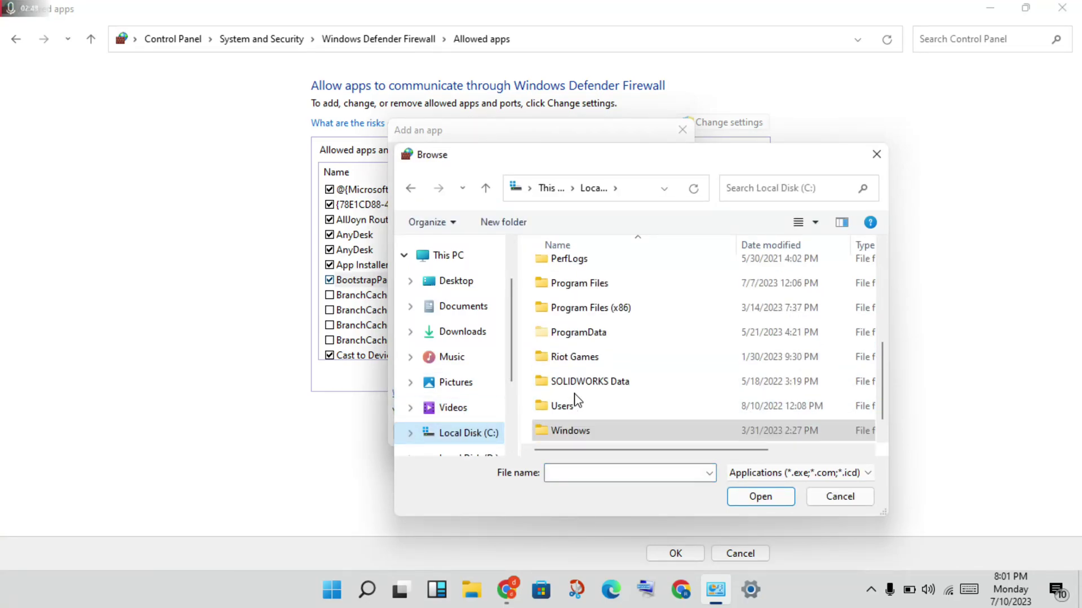
{"action": "left_click", "coordinate": [609, 292]}
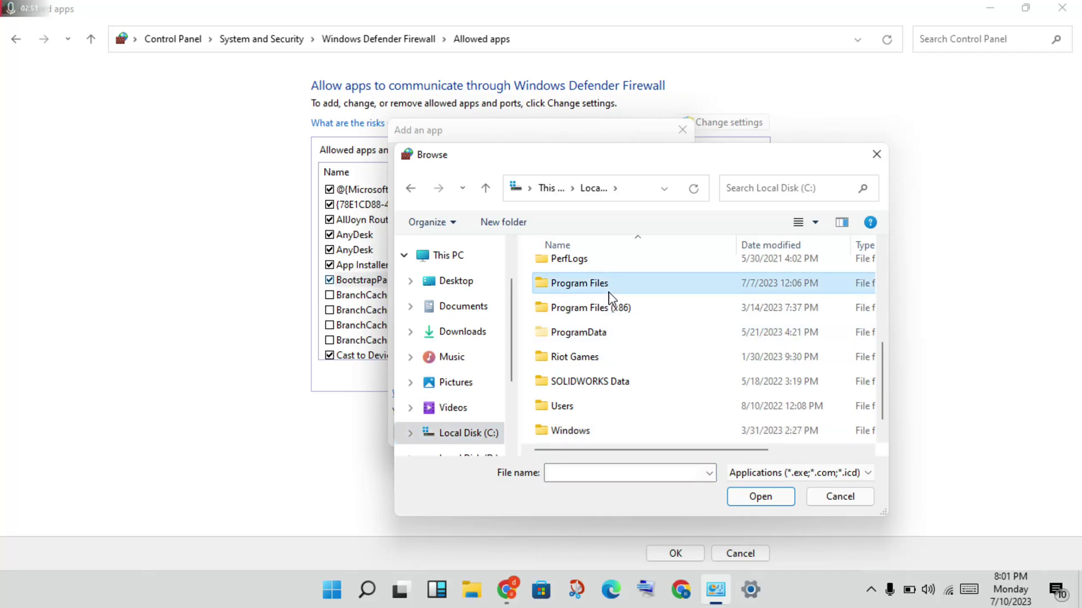
{"action": "double_click", "coordinate": [587, 366]}
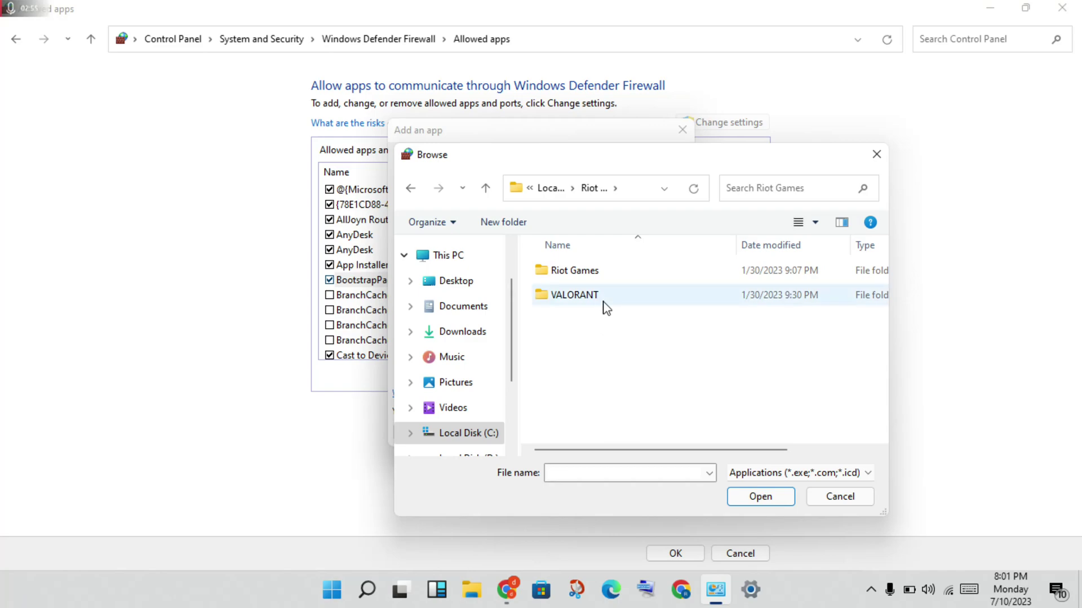
{"action": "double_click", "coordinate": [600, 277]}
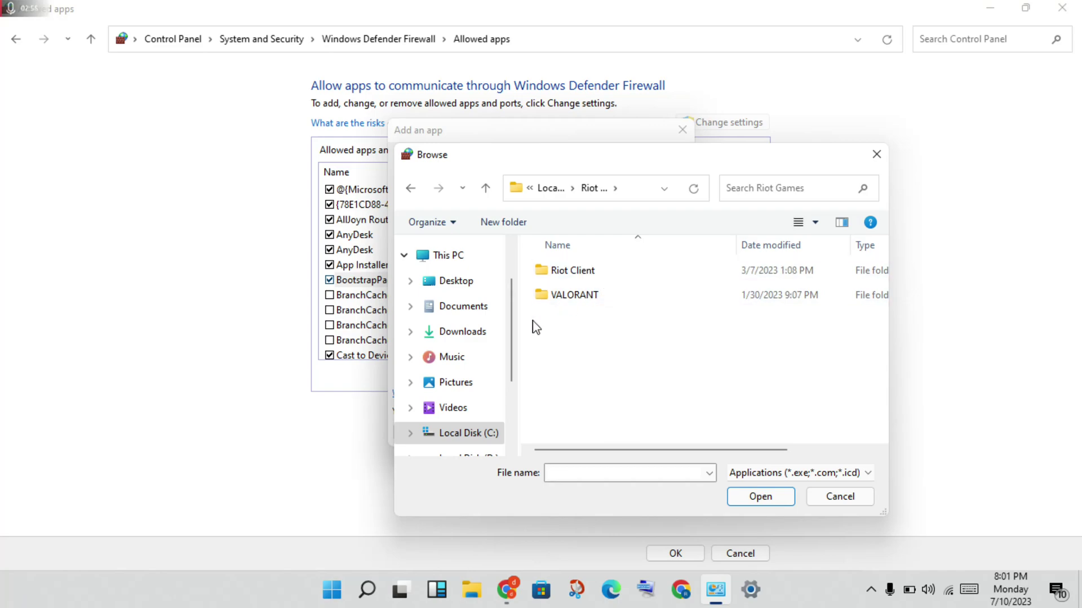
{"action": "double_click", "coordinate": [616, 292]}
{"action": "double_click", "coordinate": [609, 273]}
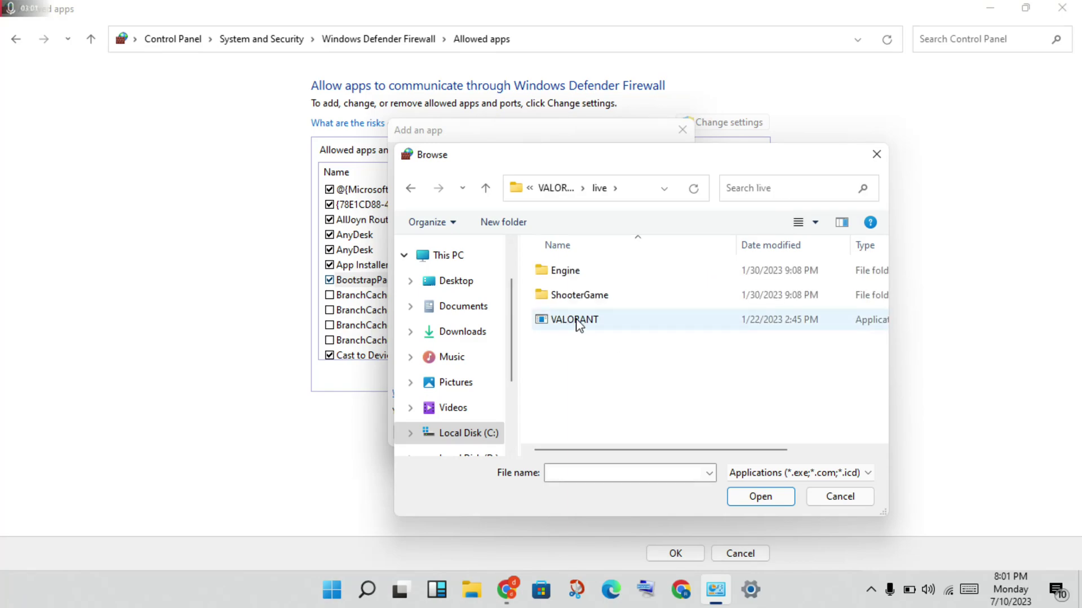
{"action": "left_click", "coordinate": [583, 323]}
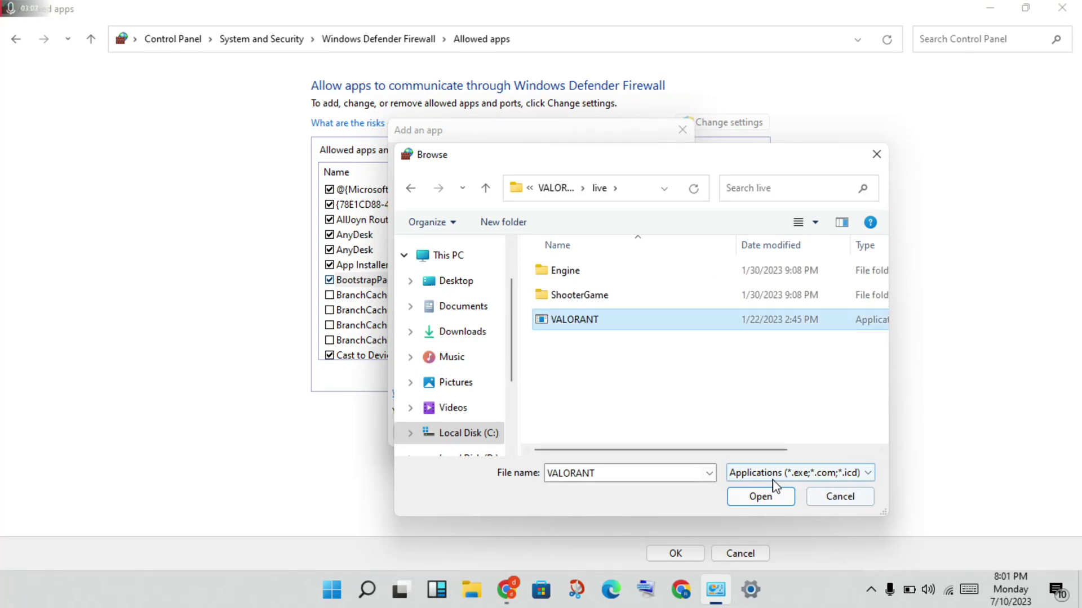
{"action": "left_click", "coordinate": [836, 498]}
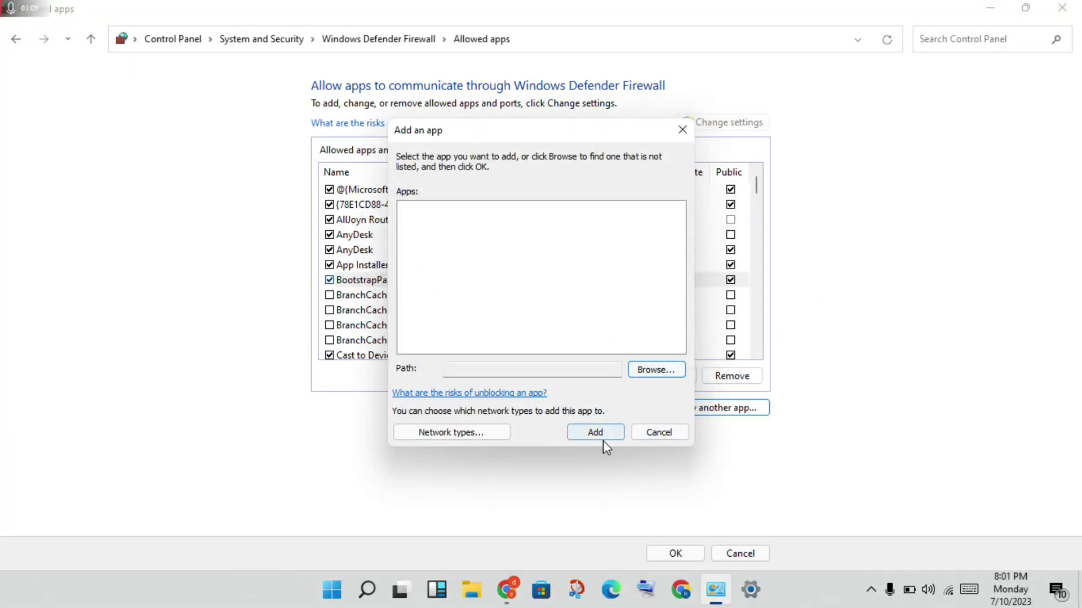
{"action": "left_click", "coordinate": [656, 433]}
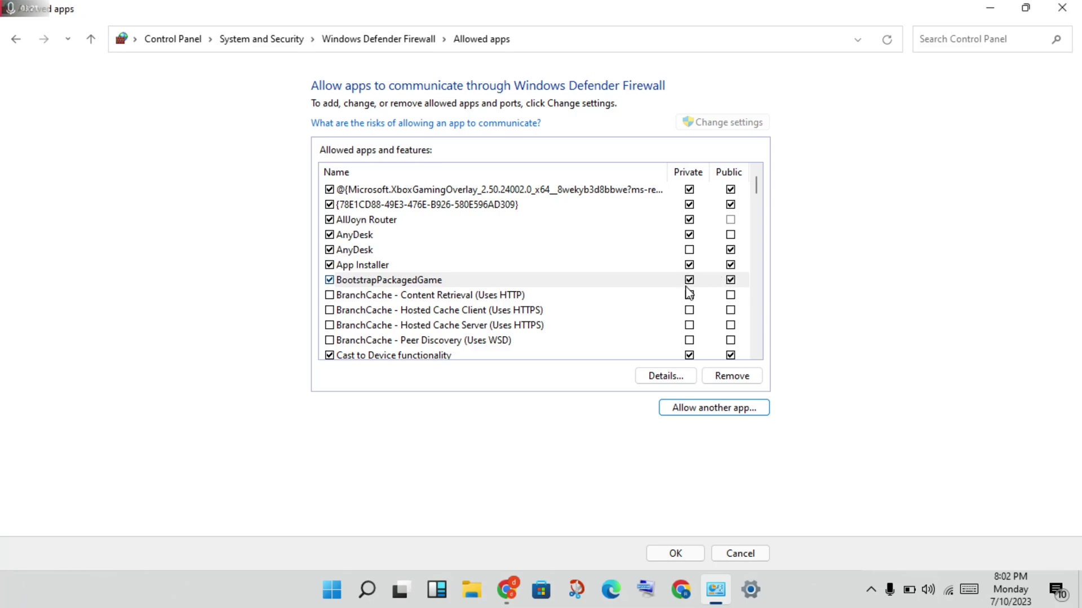
{"action": "left_click", "coordinate": [688, 551]}
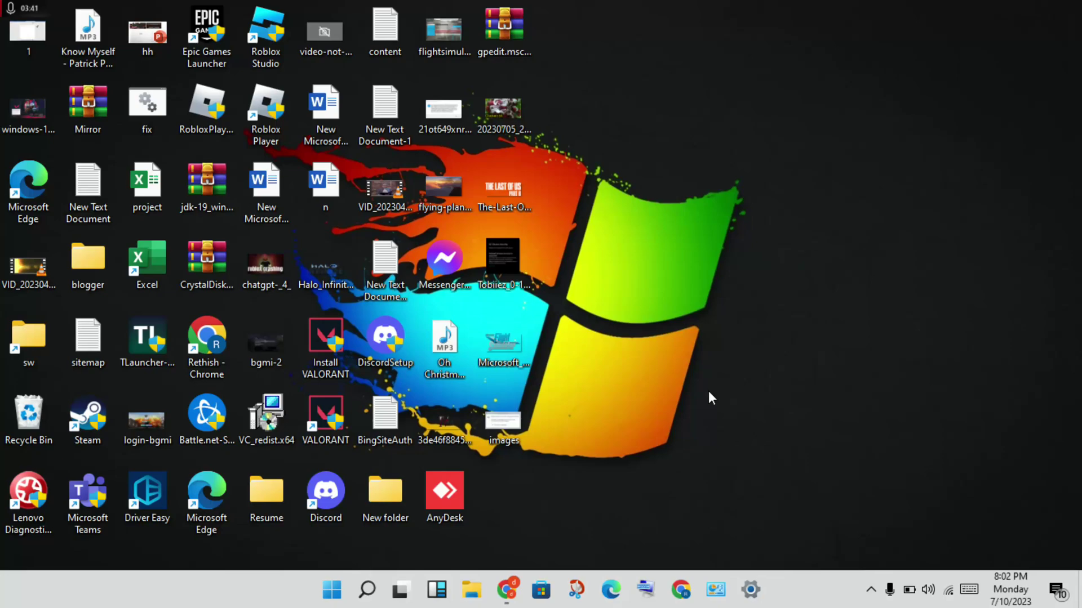
{"action": "left_click", "coordinate": [331, 598]}
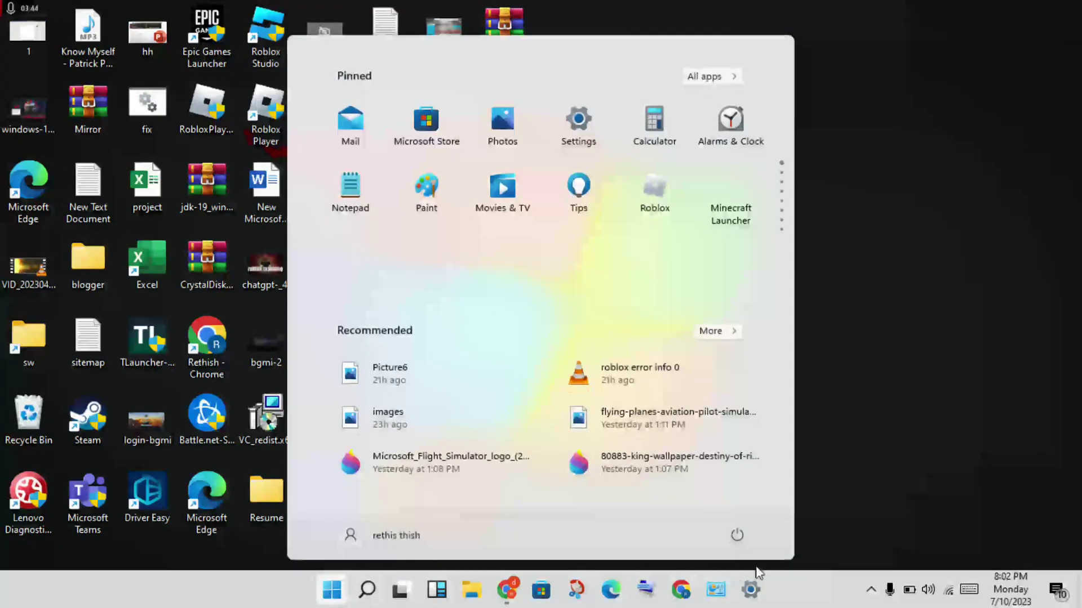
{"action": "left_click", "coordinate": [739, 534]}
{"action": "left_click", "coordinate": [747, 500]}
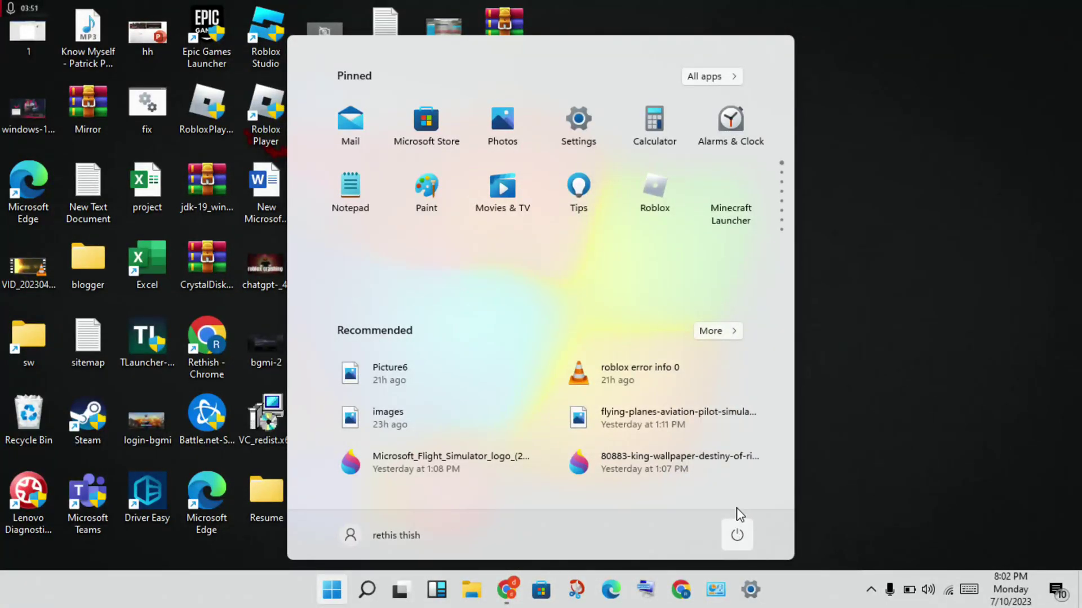
{"action": "left_click", "coordinate": [737, 524]}
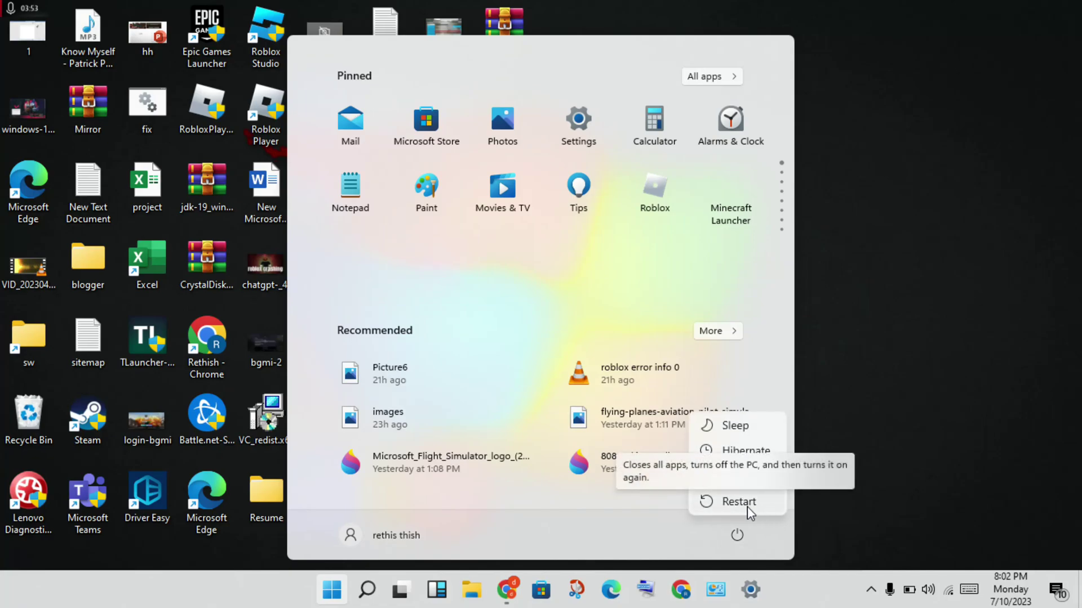
{"action": "key", "text": "Escape"}
{"action": "key", "text": "Escape"}
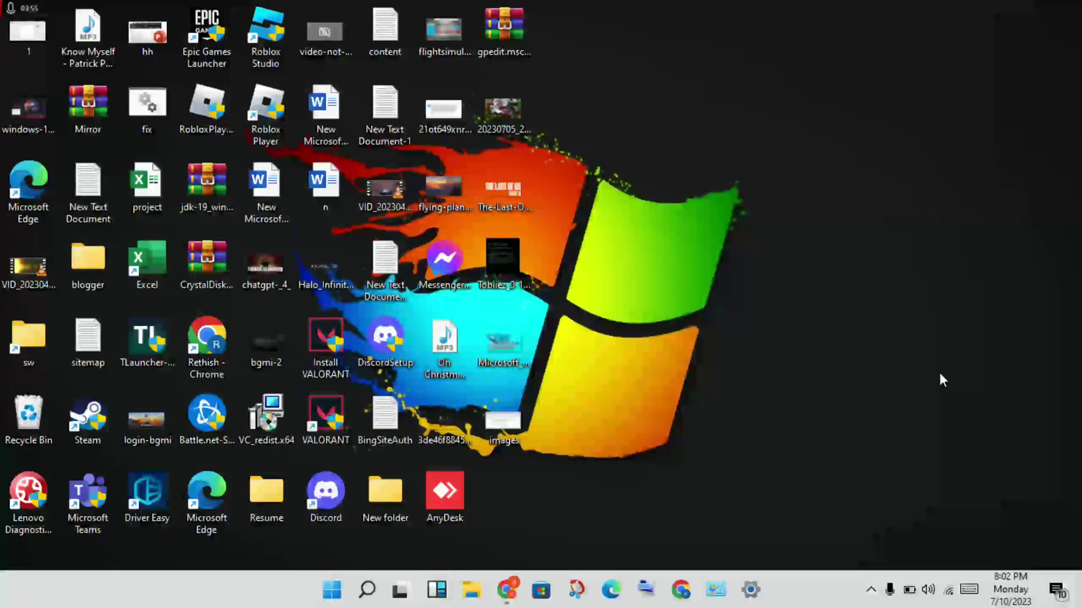